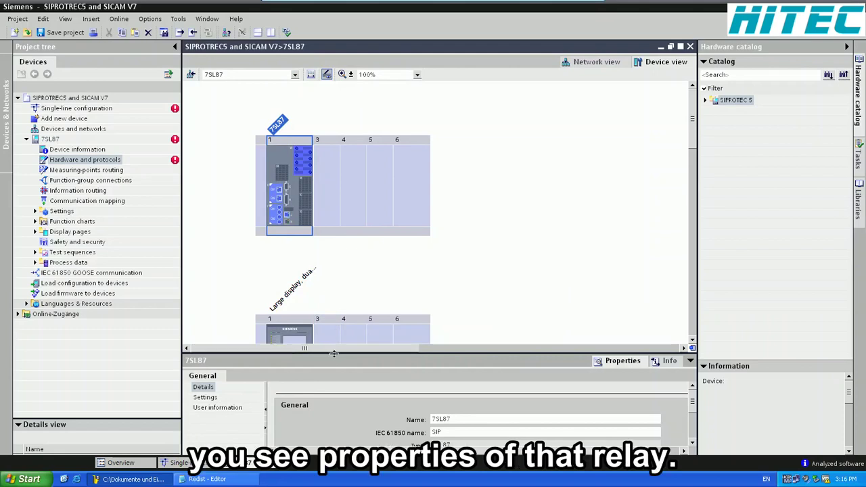
Enlarge the properties area and set the 7SL87 device's IEC 61850 name to SIP1.
{"action": "left_click_drag", "start_coordinate": [334, 349], "coordinate": [335, 280]}
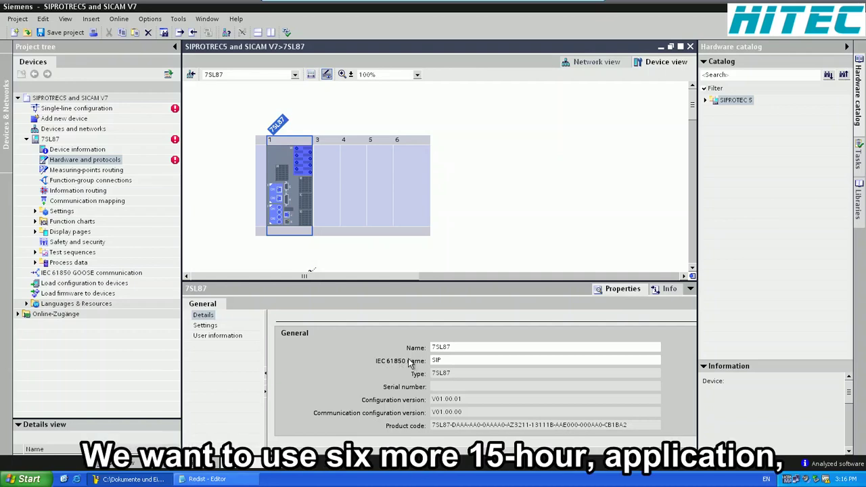
{"action": "left_click", "coordinate": [447, 359]}
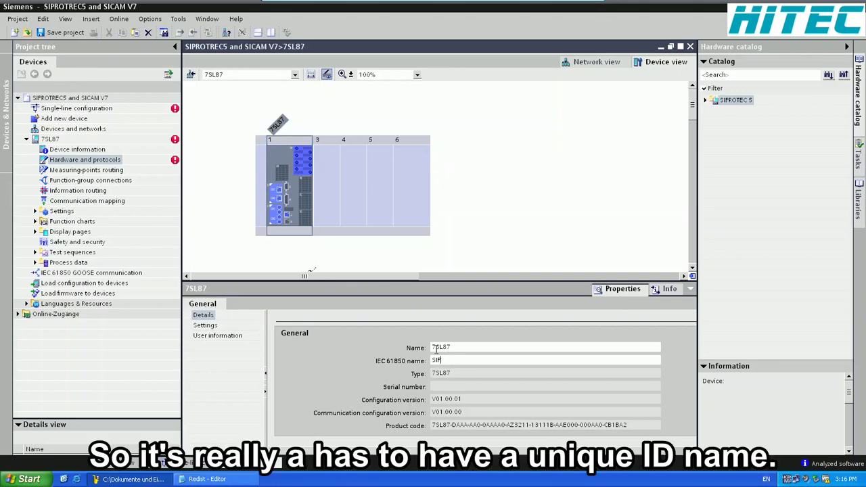
{"action": "type", "text": "1"}
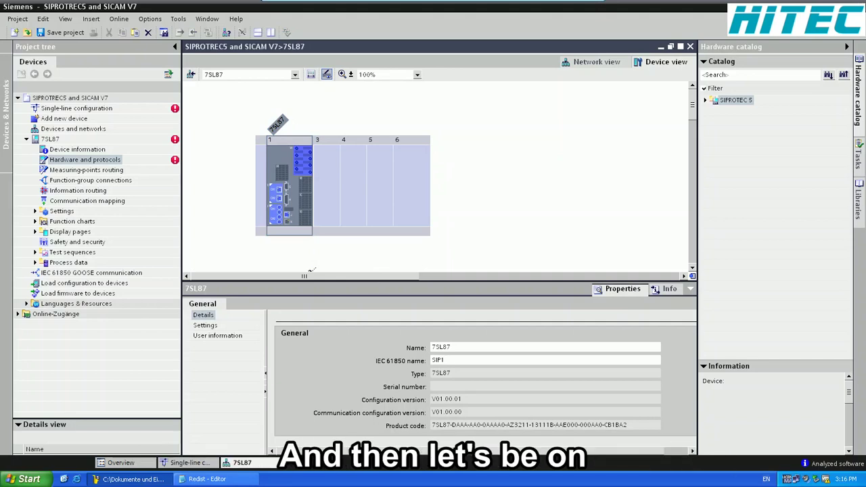
Set the IP address of the 7SL87's integrated Ethernet interface (module position J) to 192.168.2.60.
{"action": "left_click", "coordinate": [287, 218]}
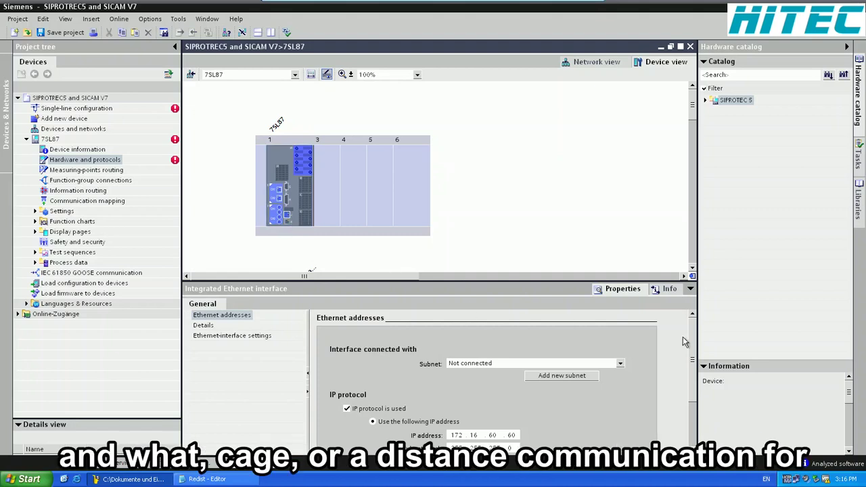
{"action": "scroll", "coordinate": [693, 344], "scroll_direction": "down", "scroll_amount": 2}
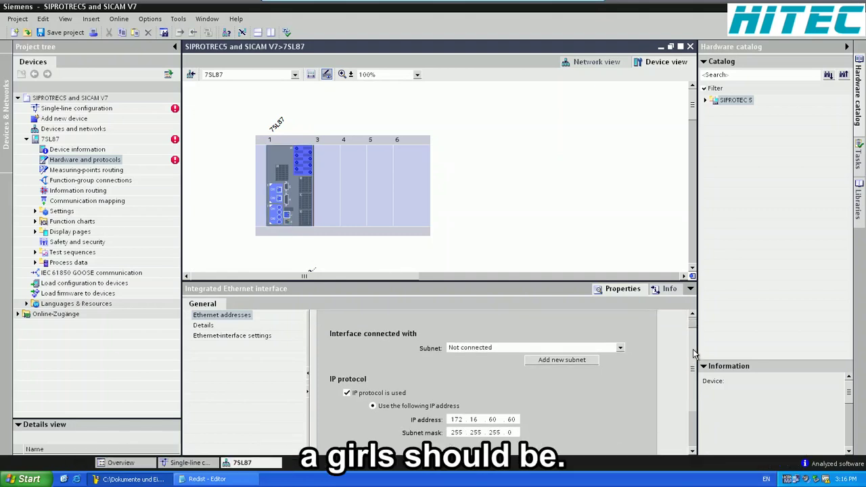
{"action": "left_click", "coordinate": [460, 404]}
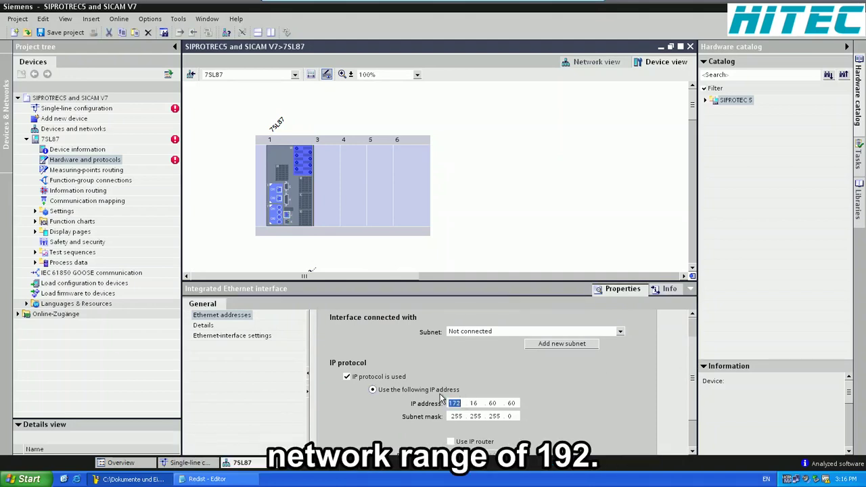
{"action": "key", "text": "Down"}
{"action": "type", "text": "192.1"}
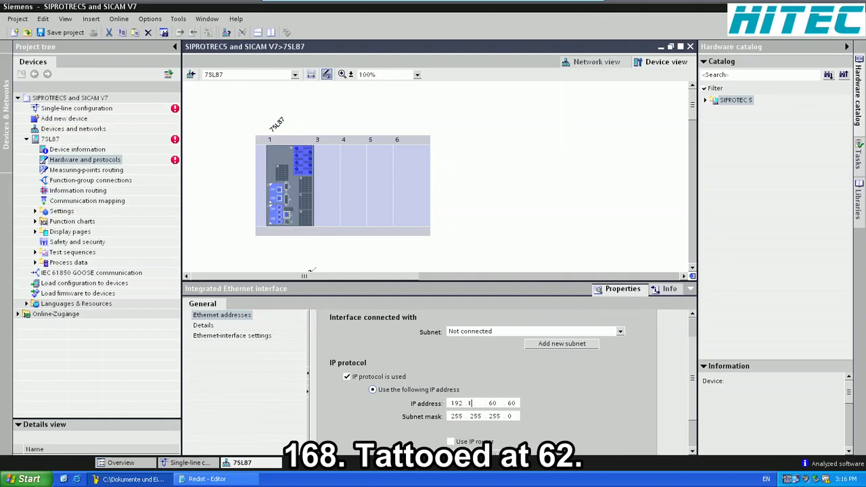
{"action": "type", "text": "68.2"}
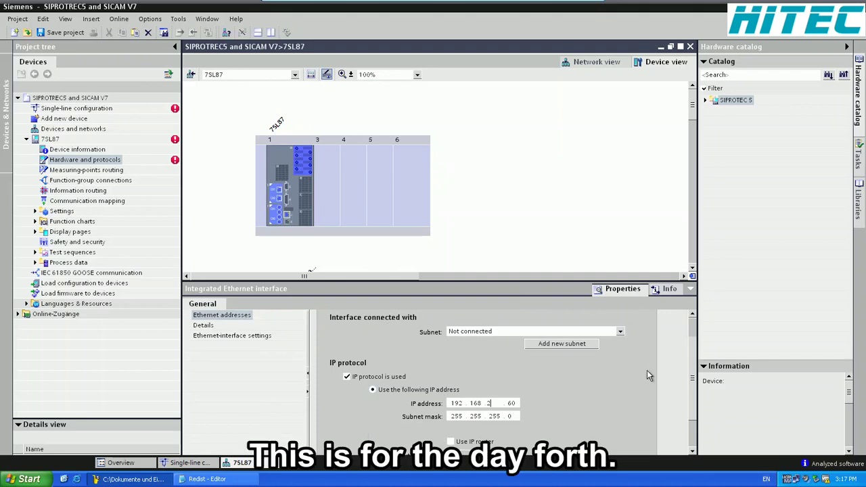
{"action": "left_click_drag", "start_coordinate": [693, 374], "coordinate": [696, 401]}
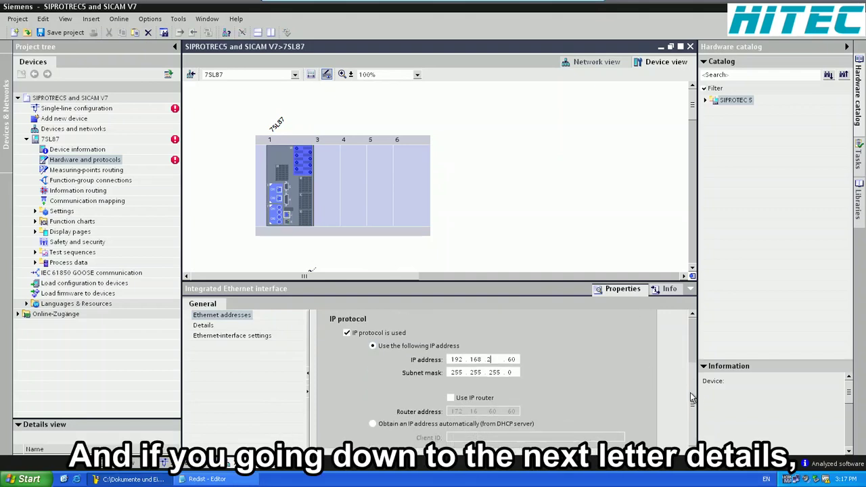
Enable the IEC 61850-8-1 communication protocol on the integrated Ethernet interface and review its protocol settings.
{"action": "left_click", "coordinate": [210, 326]}
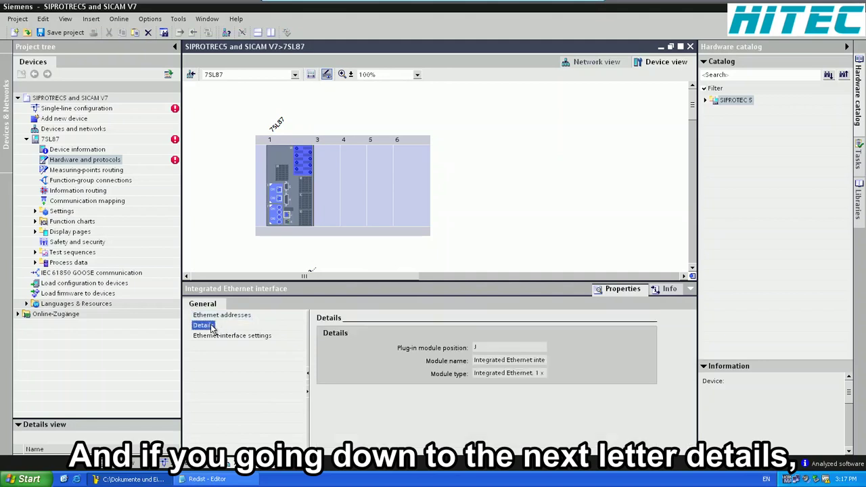
{"action": "left_click", "coordinate": [224, 337]}
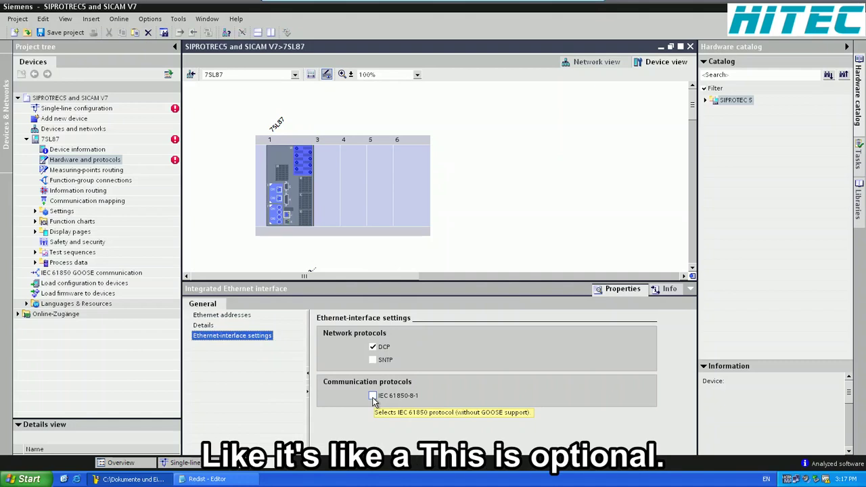
{"action": "left_click", "coordinate": [373, 399]}
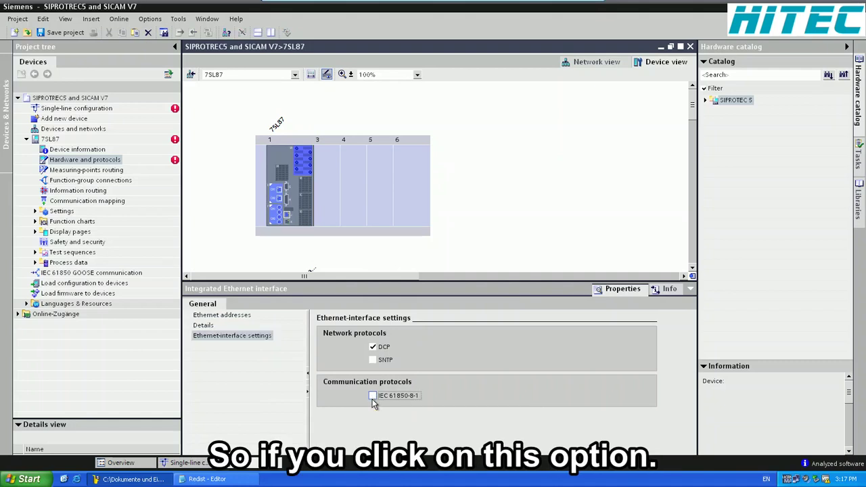
{"action": "left_click", "coordinate": [373, 398]}
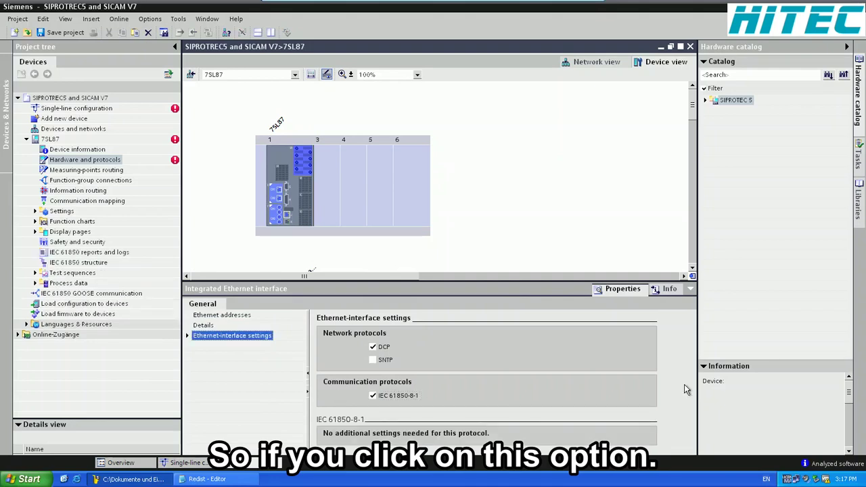
{"action": "left_click", "coordinate": [188, 336]}
{"action": "left_click", "coordinate": [215, 347]}
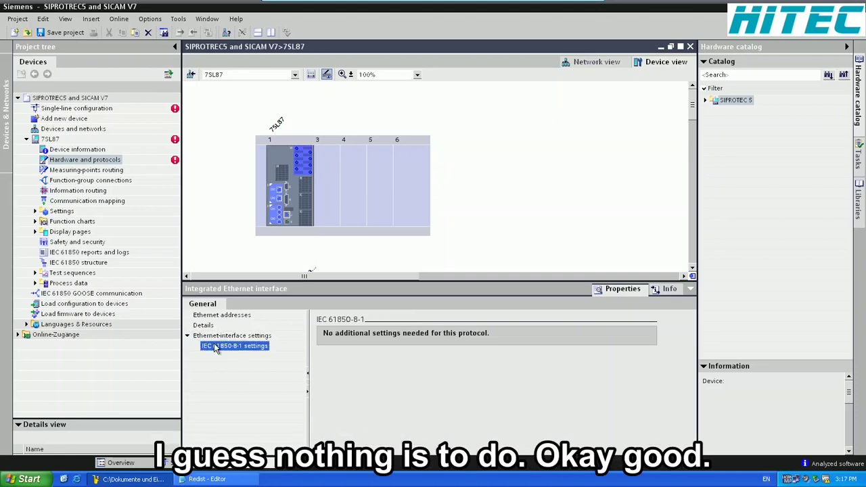
{"action": "left_click", "coordinate": [217, 337]}
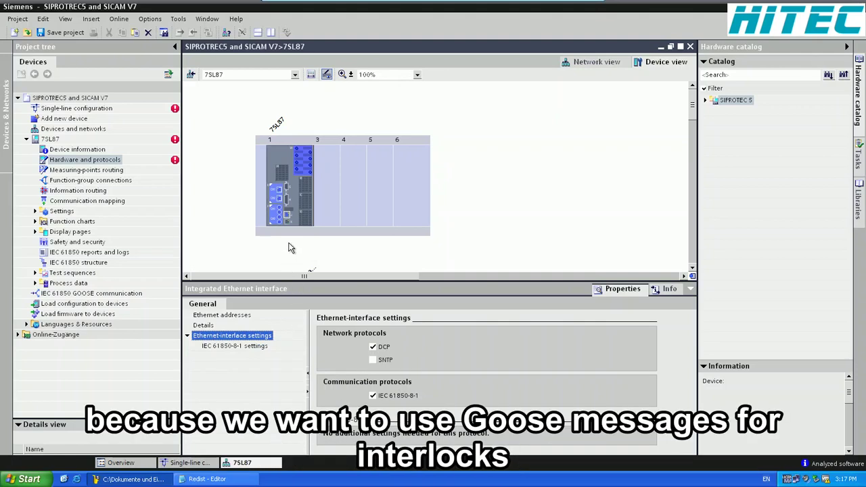
Set the IP address of the ETH-BA-2EL module to 192.168.2.200.
{"action": "left_click", "coordinate": [278, 198]}
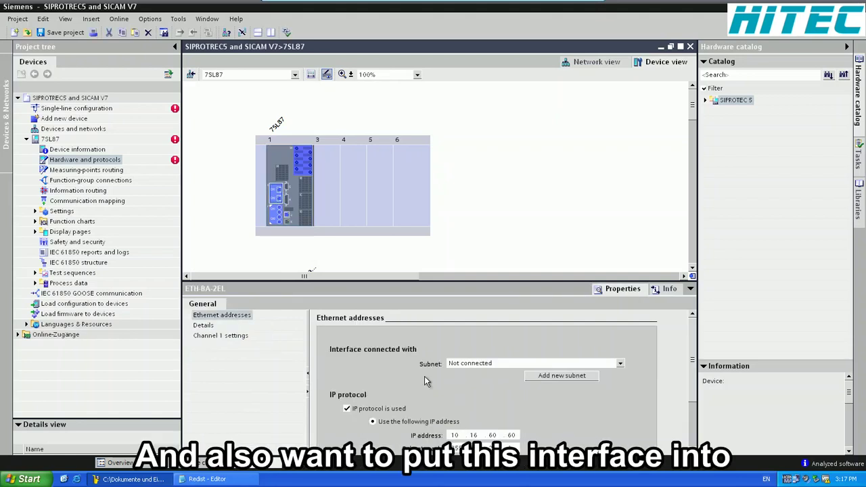
{"action": "double_click", "coordinate": [457, 435]}
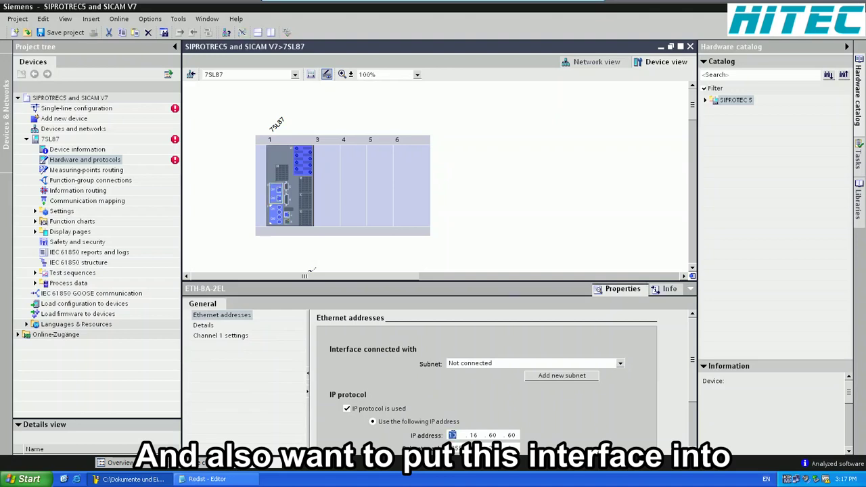
{"action": "type", "text": "192."}
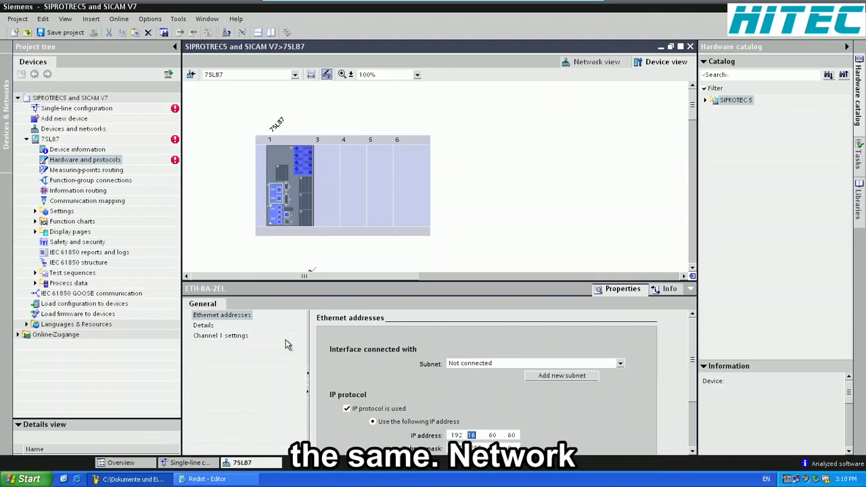
{"action": "type", "text": "168.2"}
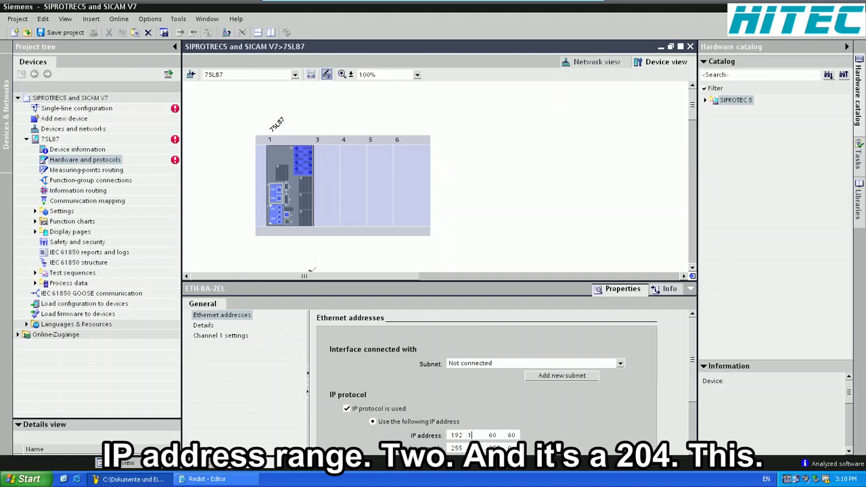
{"action": "key", "text": "period"}
{"action": "type", "text": "200"}
{"action": "scroll", "coordinate": [690, 352], "scroll_direction": "down", "scroll_amount": 2}
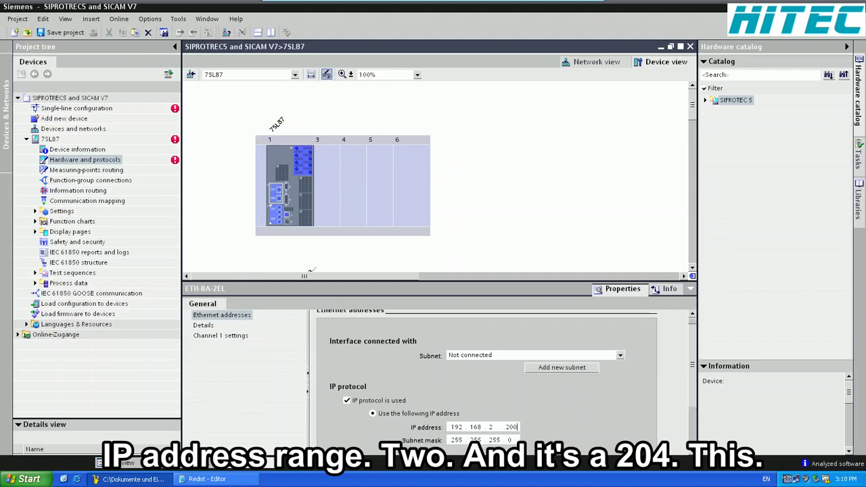
{"action": "scroll", "coordinate": [322, 311], "scroll_direction": "up", "scroll_amount": 2}
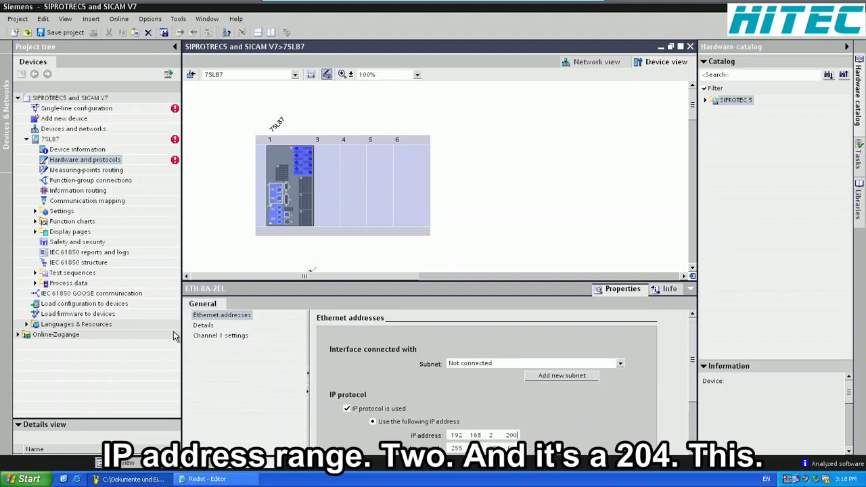
Assign IEC 61850-8-1 as the channel 1 communication protocol of the ETH-BA-2EL module and review its protocol settings.
{"action": "left_click", "coordinate": [203, 326]}
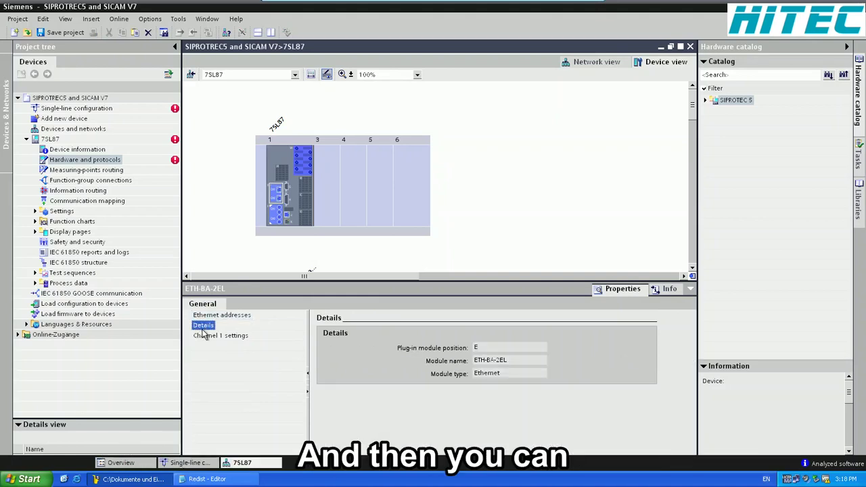
{"action": "left_click", "coordinate": [206, 336]}
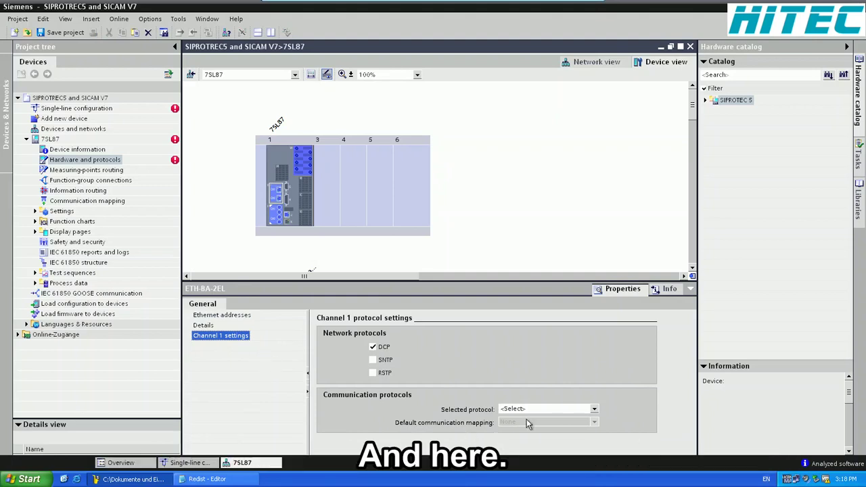
{"action": "left_click", "coordinate": [594, 409]}
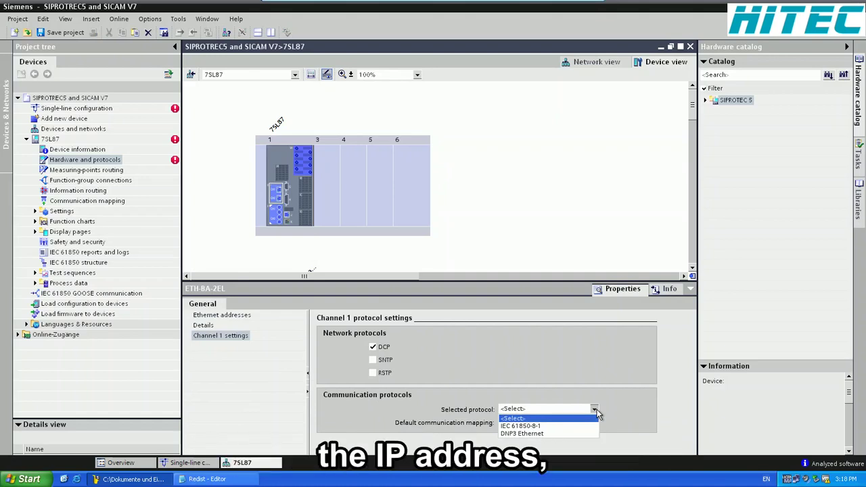
{"action": "left_click", "coordinate": [552, 427]}
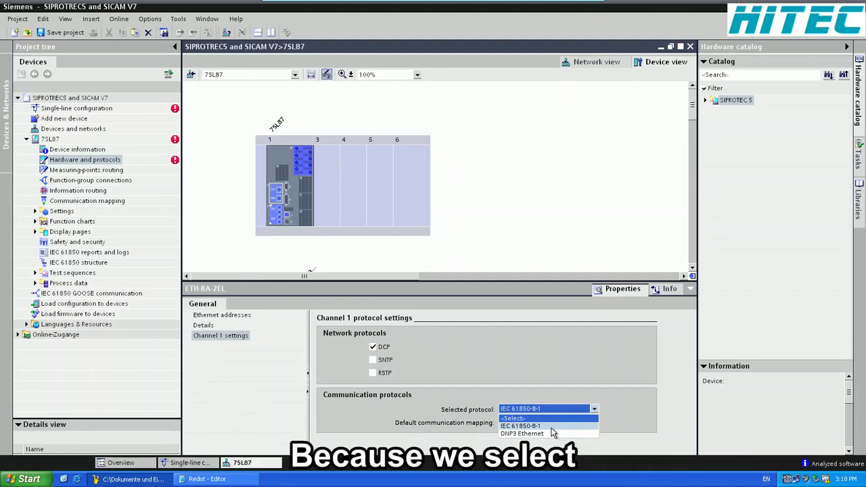
{"action": "left_click", "coordinate": [551, 428]}
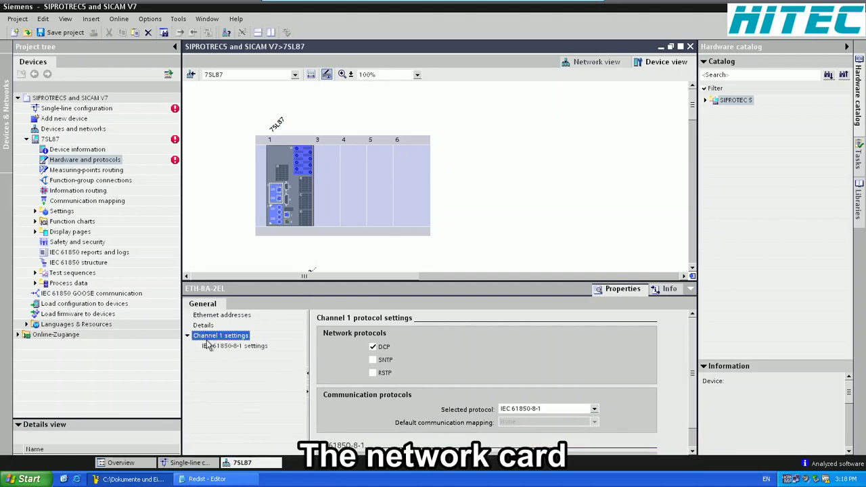
{"action": "left_click", "coordinate": [217, 347]}
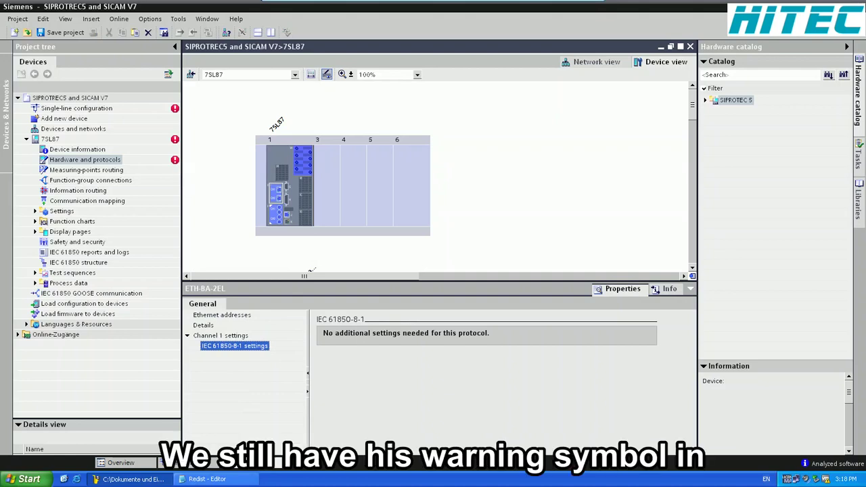
Assign the Protection interface protocol to channel 1 of the USART-AE-2FO module with the 2 device prot. com. constellation.
{"action": "left_click", "coordinate": [277, 219]}
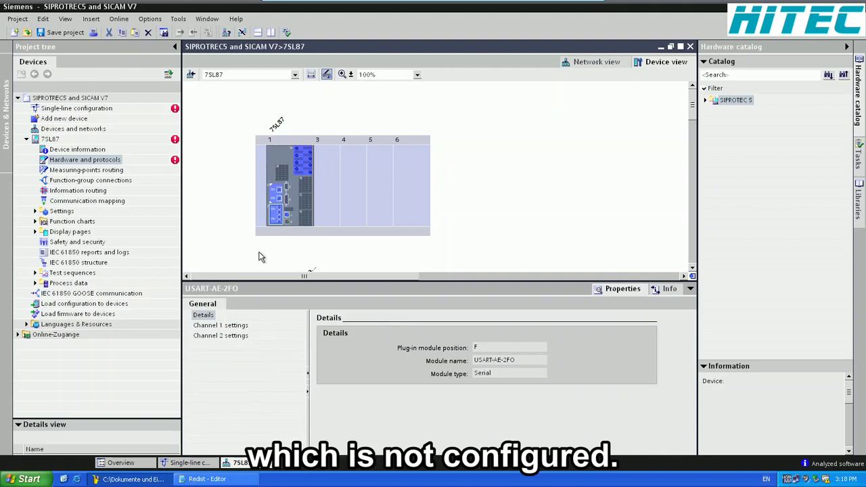
{"action": "left_click", "coordinate": [243, 326]}
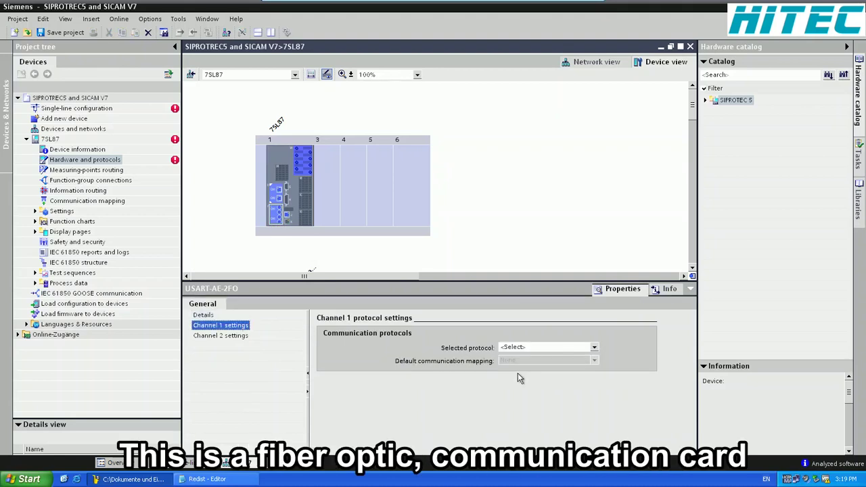
{"action": "left_click", "coordinate": [595, 347]}
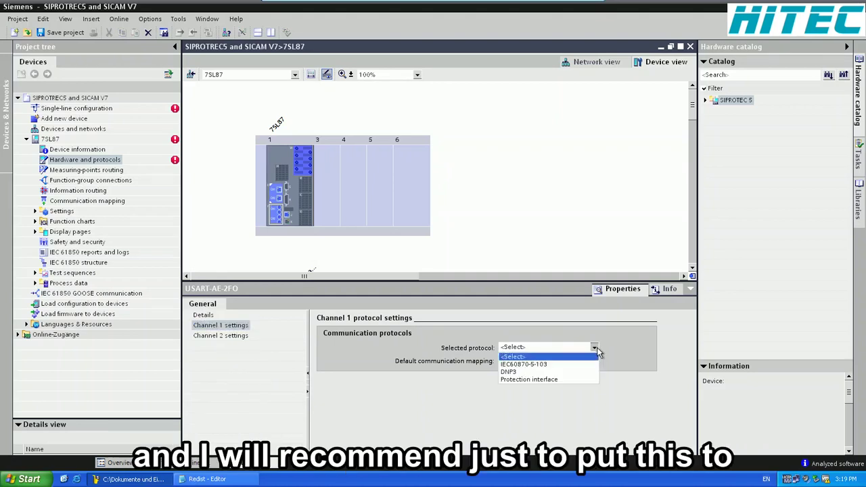
{"action": "left_click", "coordinate": [567, 382]}
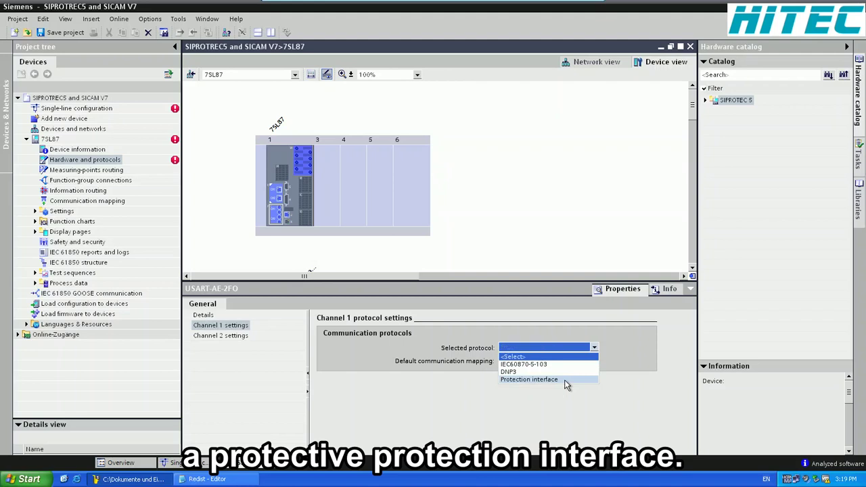
{"action": "left_click", "coordinate": [566, 381]}
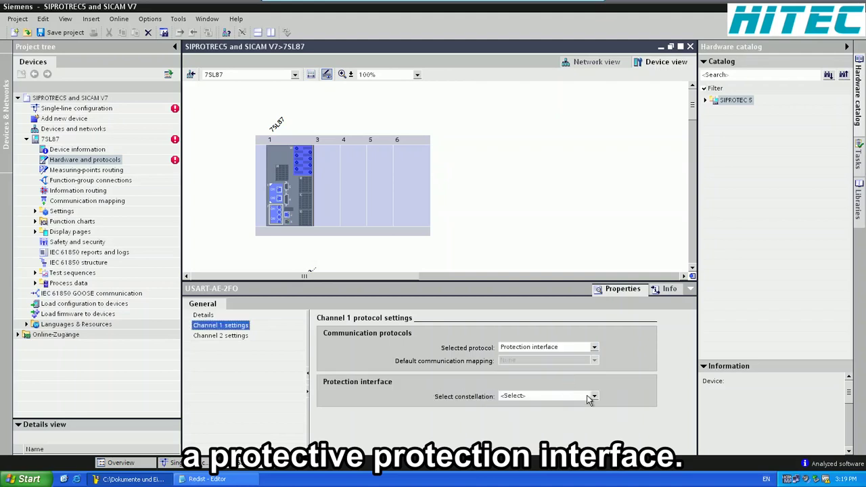
{"action": "left_click", "coordinate": [593, 397]}
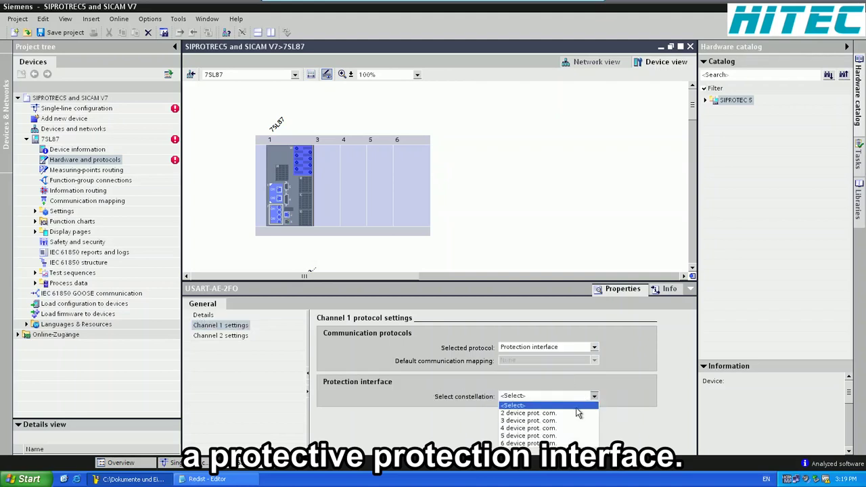
{"action": "left_click", "coordinate": [576, 412]}
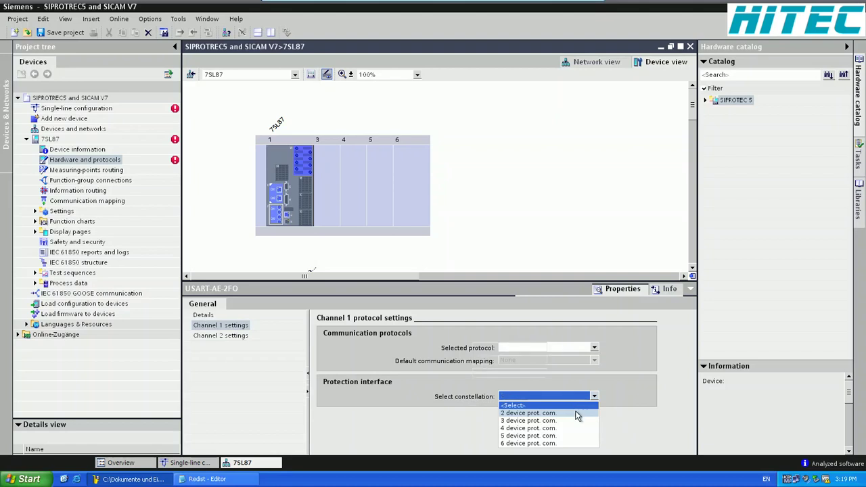
{"action": "left_click", "coordinate": [577, 414]}
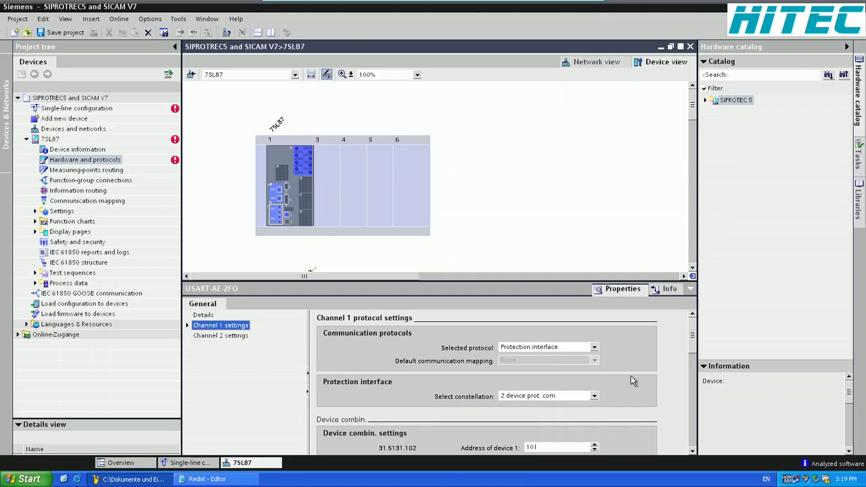
Assign the Protection interface protocol to channel 2 of the USART-AE-2FO module with the 2 device prot. com. constellation.
{"action": "left_click_drag", "start_coordinate": [694, 344], "coordinate": [685, 426]}
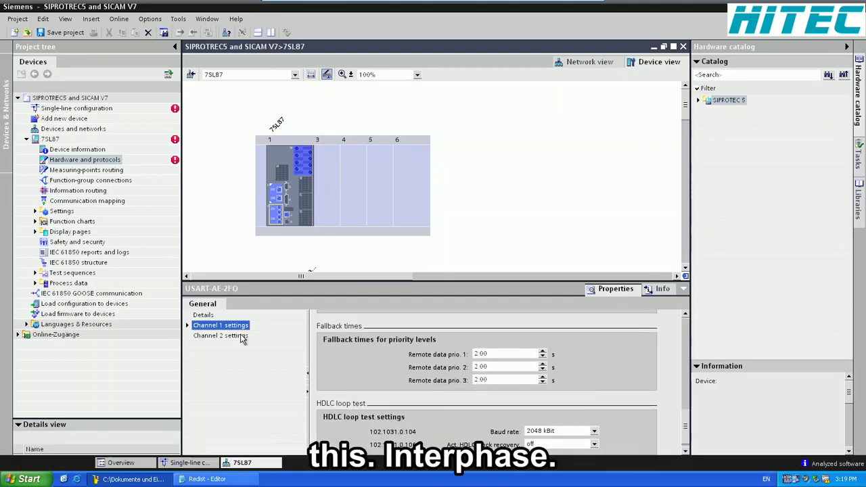
{"action": "left_click", "coordinate": [188, 326]}
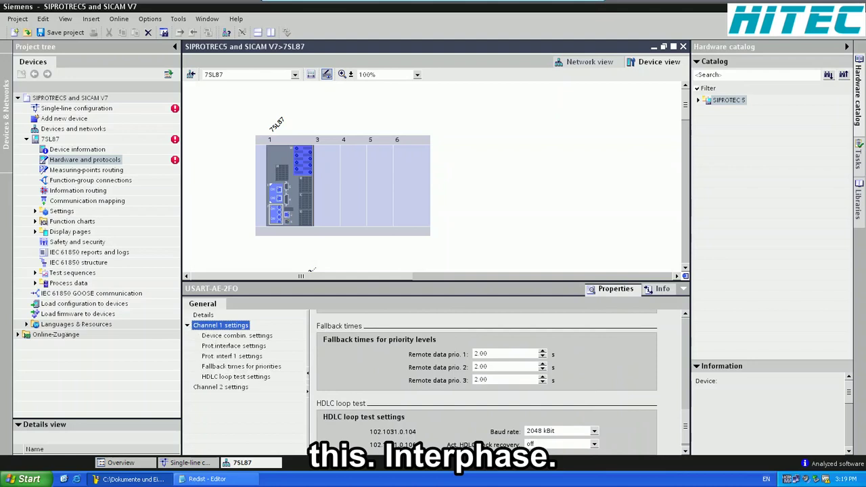
{"action": "left_click", "coordinate": [224, 390]}
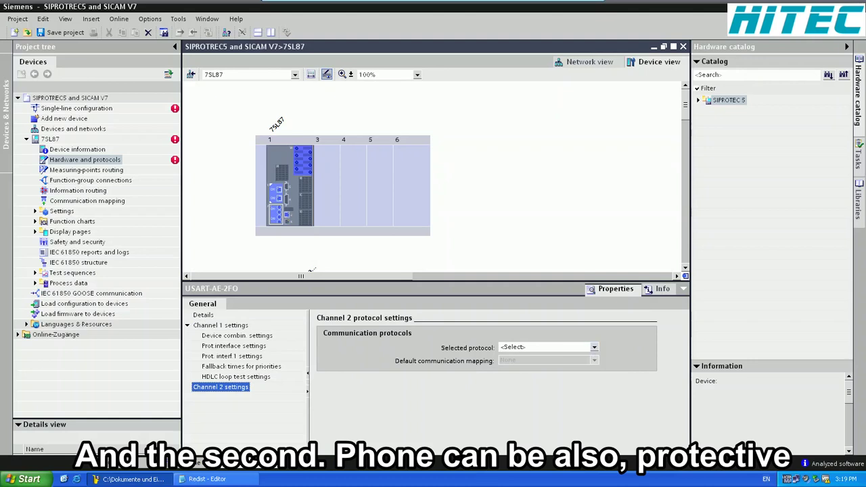
{"action": "left_click", "coordinate": [595, 349]}
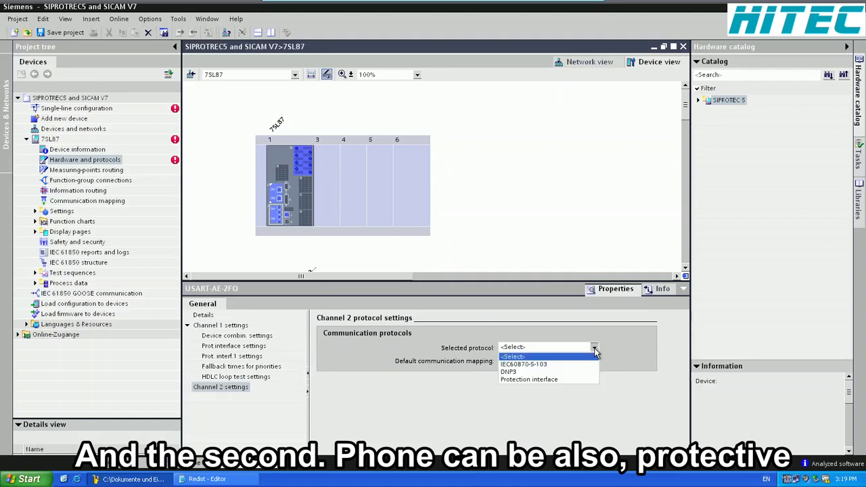
{"action": "left_click", "coordinate": [563, 377]}
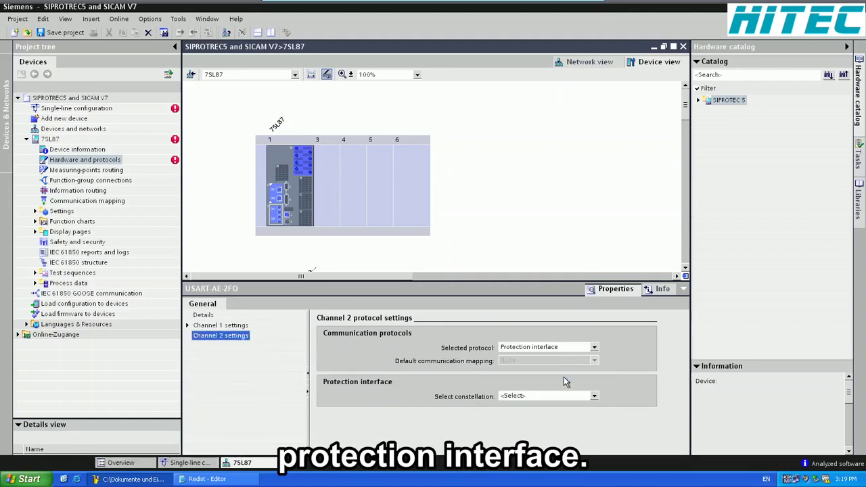
{"action": "left_click", "coordinate": [593, 397]}
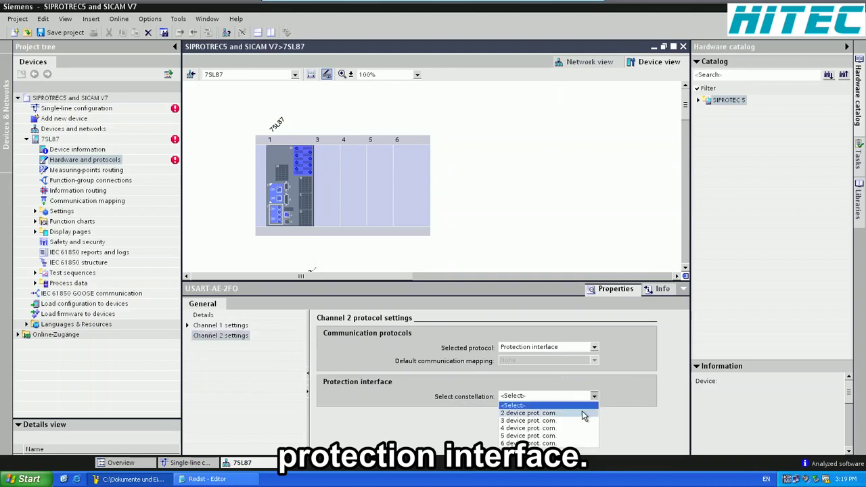
{"action": "left_click", "coordinate": [582, 413]}
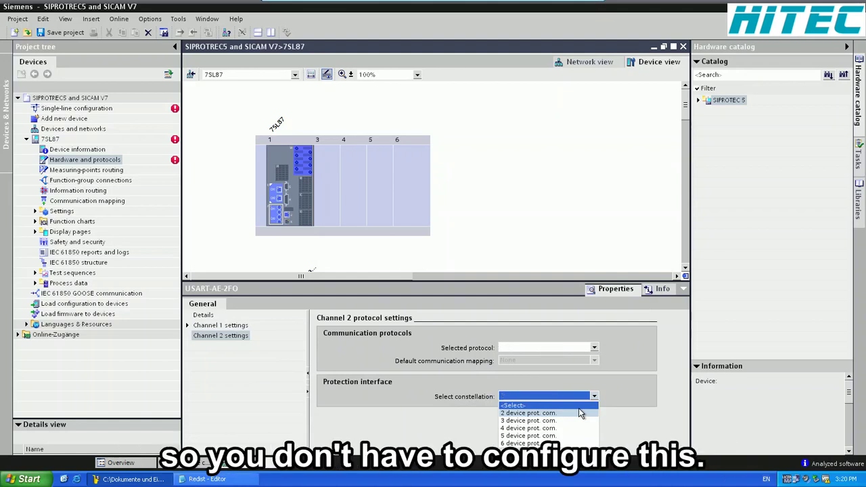
{"action": "left_click", "coordinate": [580, 413]}
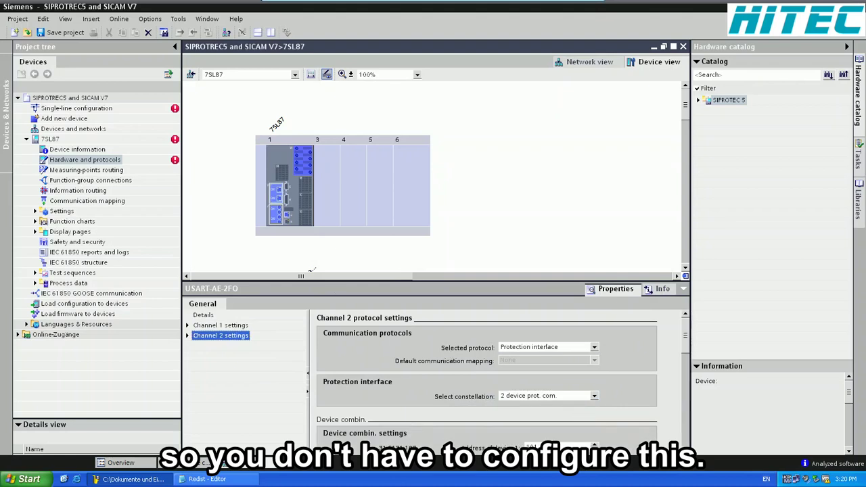
Save the project and run a consistency check on the whole SIPROTREC5 and SICAM V7 project.
{"action": "left_click", "coordinate": [71, 33]}
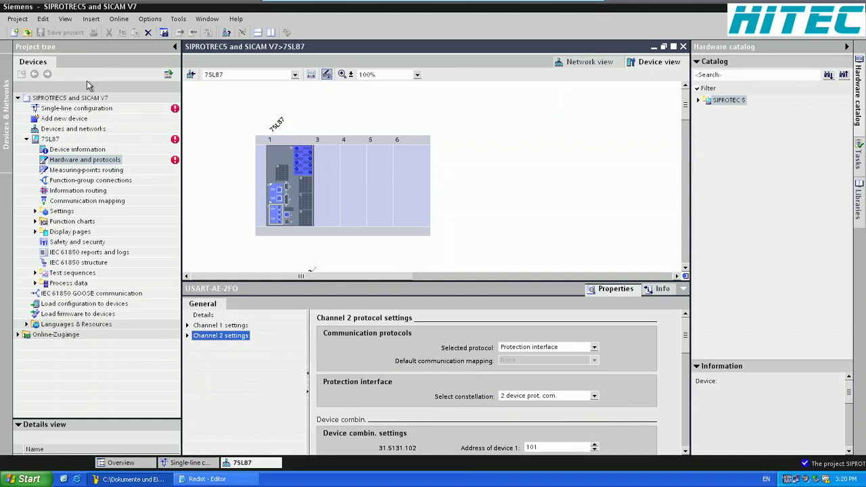
{"action": "left_click", "coordinate": [95, 99]}
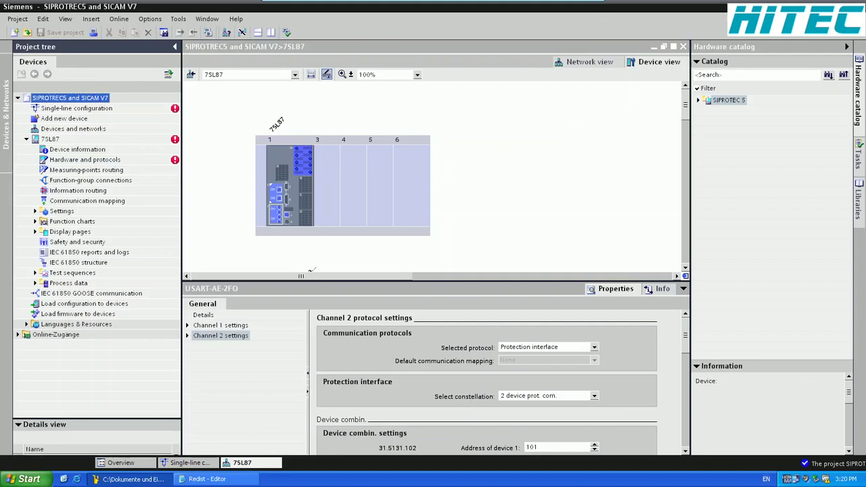
{"action": "left_click", "coordinate": [287, 33]}
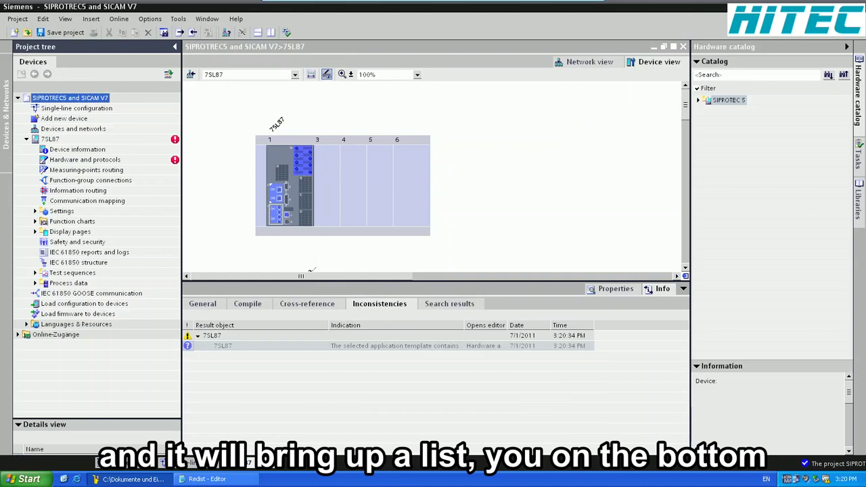
Select the 7SL87 inconsistency entry and widen the Indication column to read its description.
{"action": "left_click", "coordinate": [198, 336]}
{"action": "left_click", "coordinate": [198, 336]}
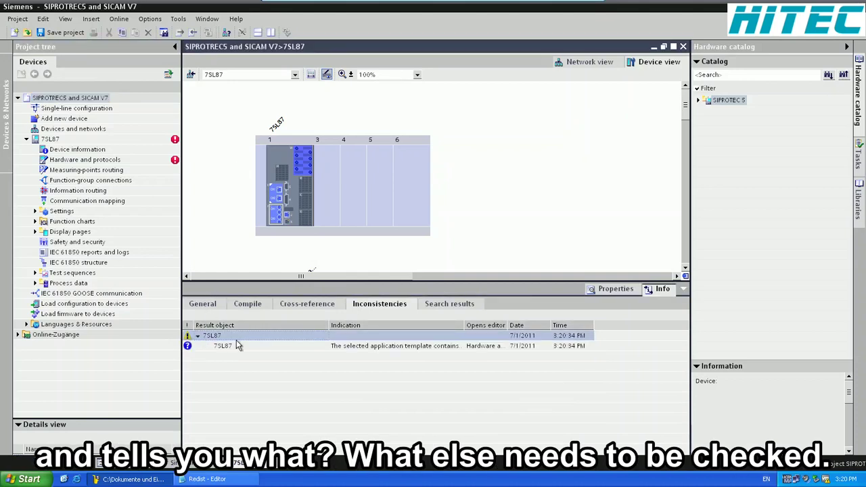
{"action": "left_click", "coordinate": [351, 348]}
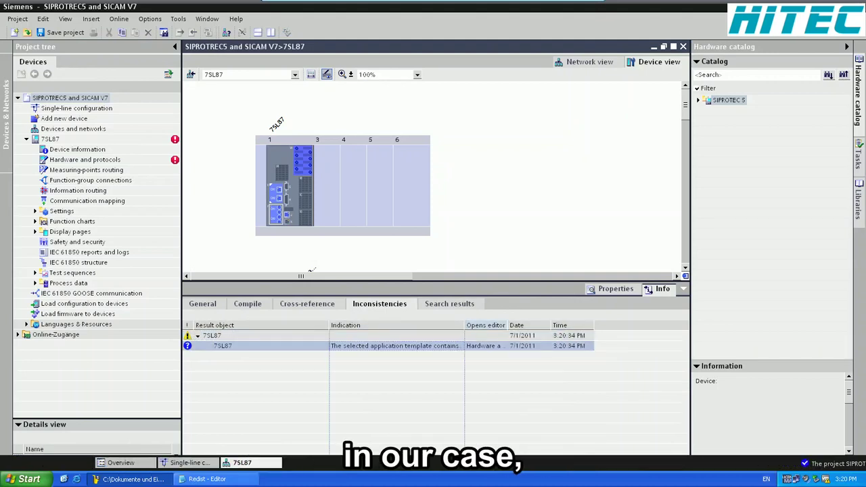
{"action": "left_click_drag", "start_coordinate": [464, 325], "coordinate": [526, 325]}
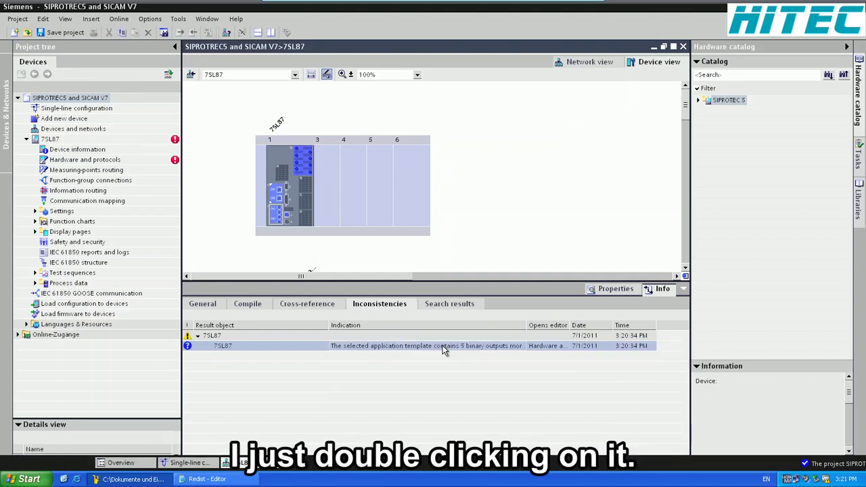
Go to the source of the 7SL87 inconsistency, remove the additional routings provided by the application template, and save the project.
{"action": "right_click", "coordinate": [314, 346]}
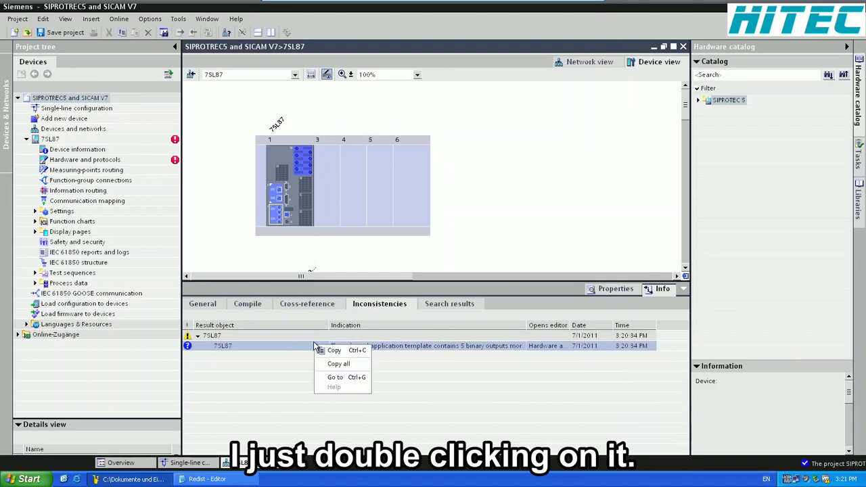
{"action": "left_click", "coordinate": [337, 377]}
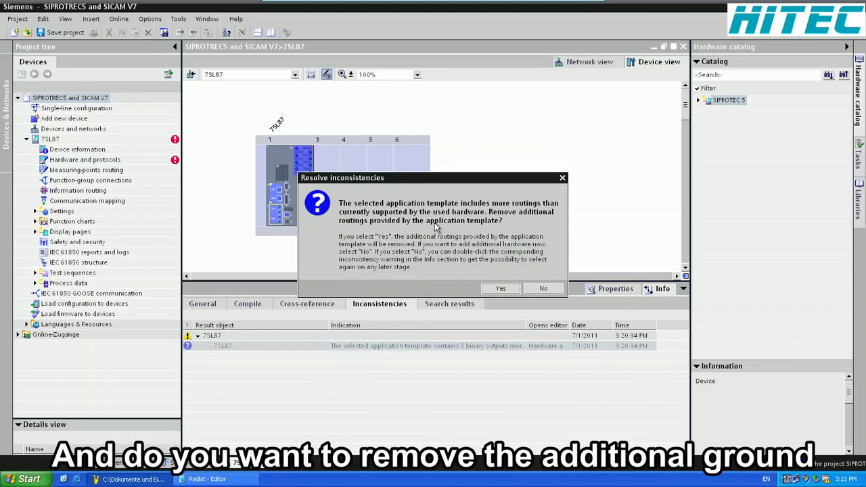
{"action": "left_click", "coordinate": [494, 291]}
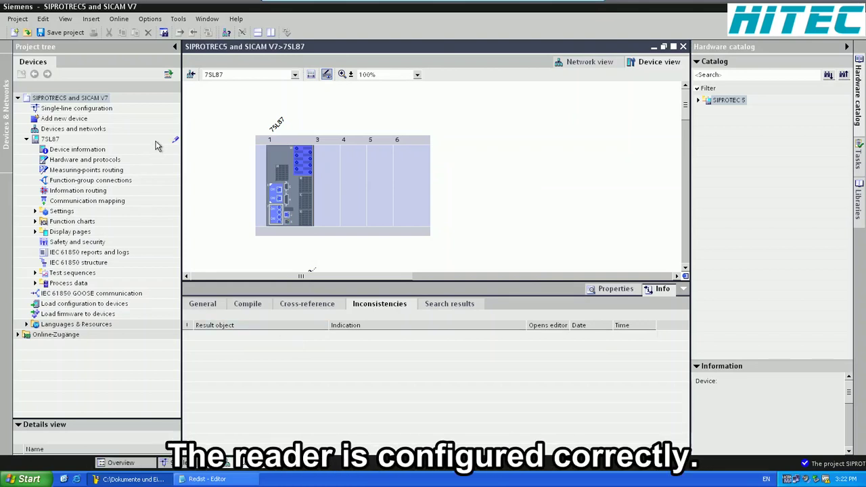
{"action": "left_click", "coordinate": [68, 33]}
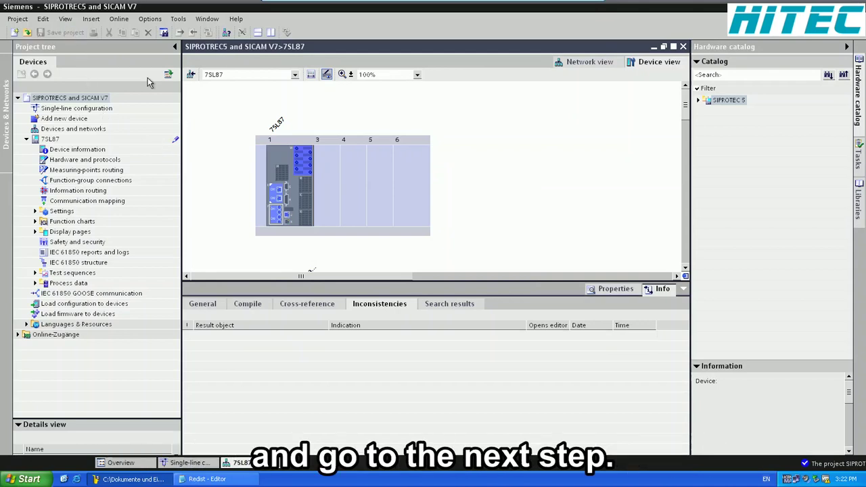